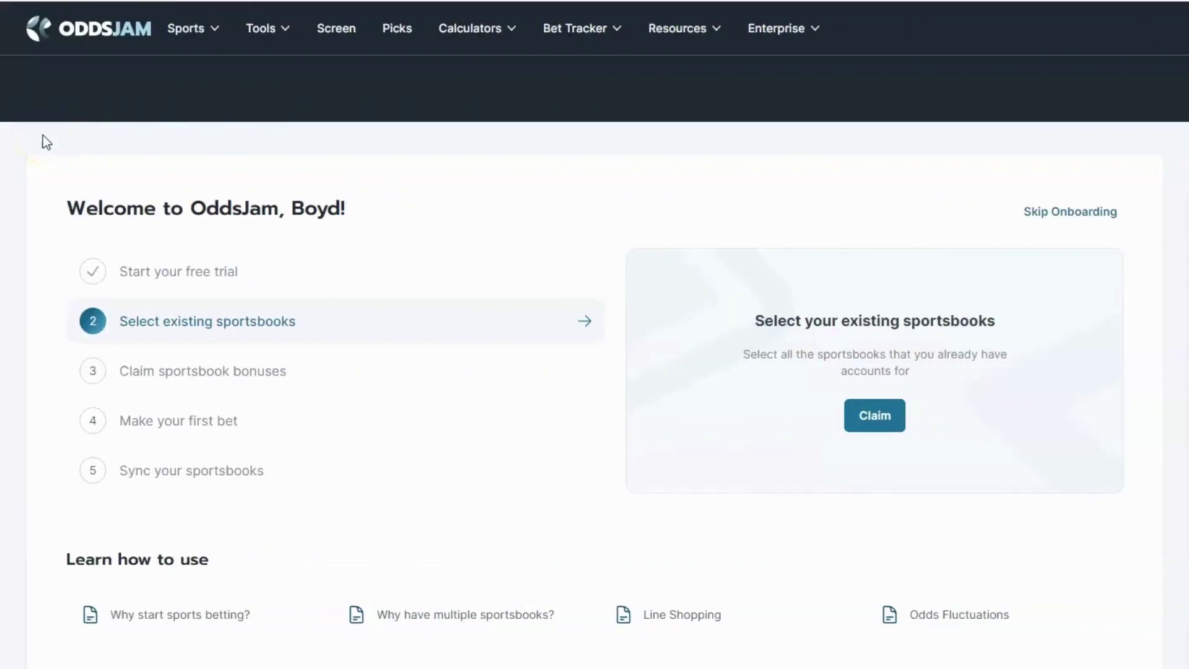
Open the Half Point Calculator from the available betting calculators
{"action": "left_click", "coordinate": [68, 83]}
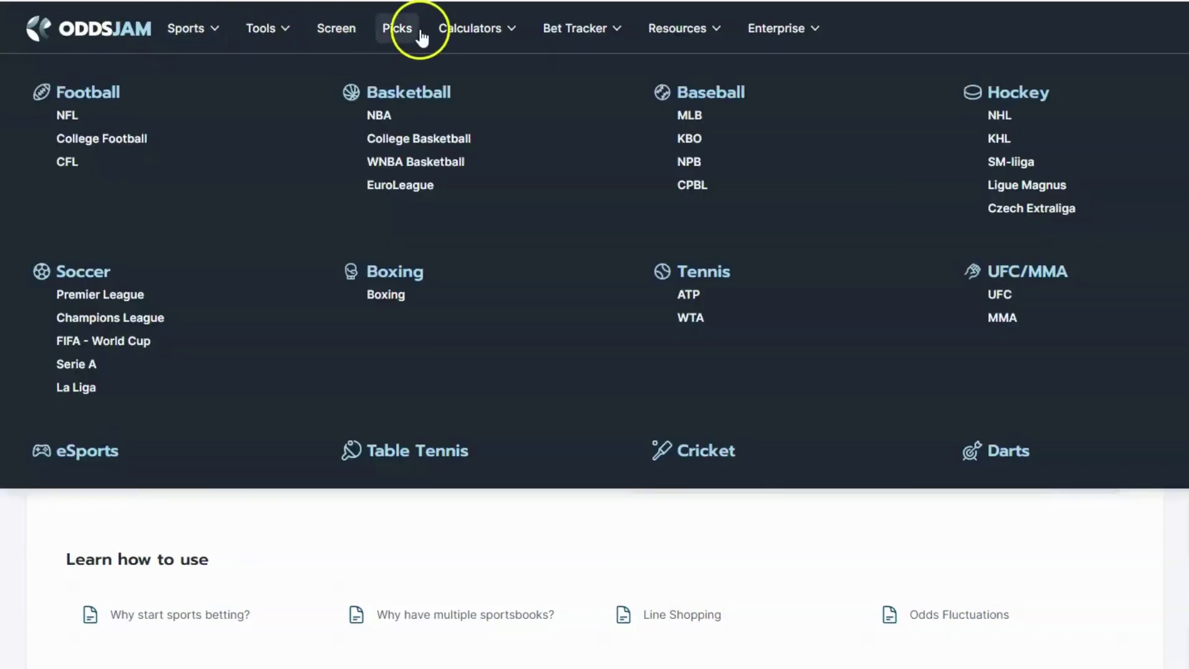
{"action": "mouse_move", "coordinate": [472, 38]}
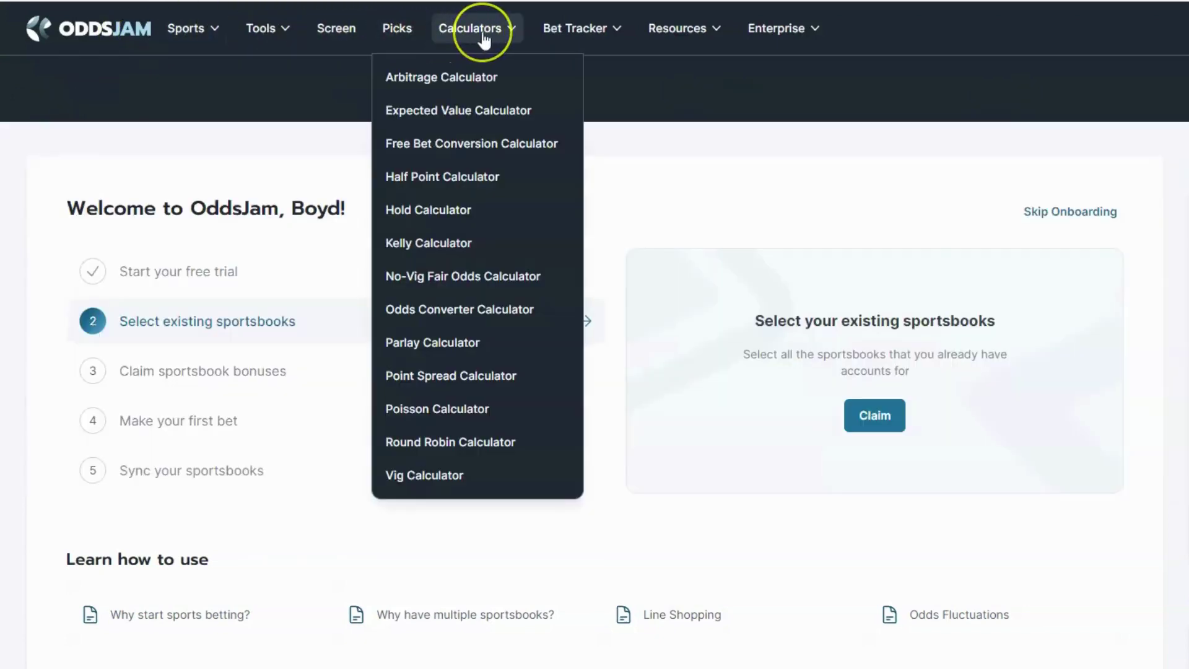
{"action": "left_click", "coordinate": [492, 37]}
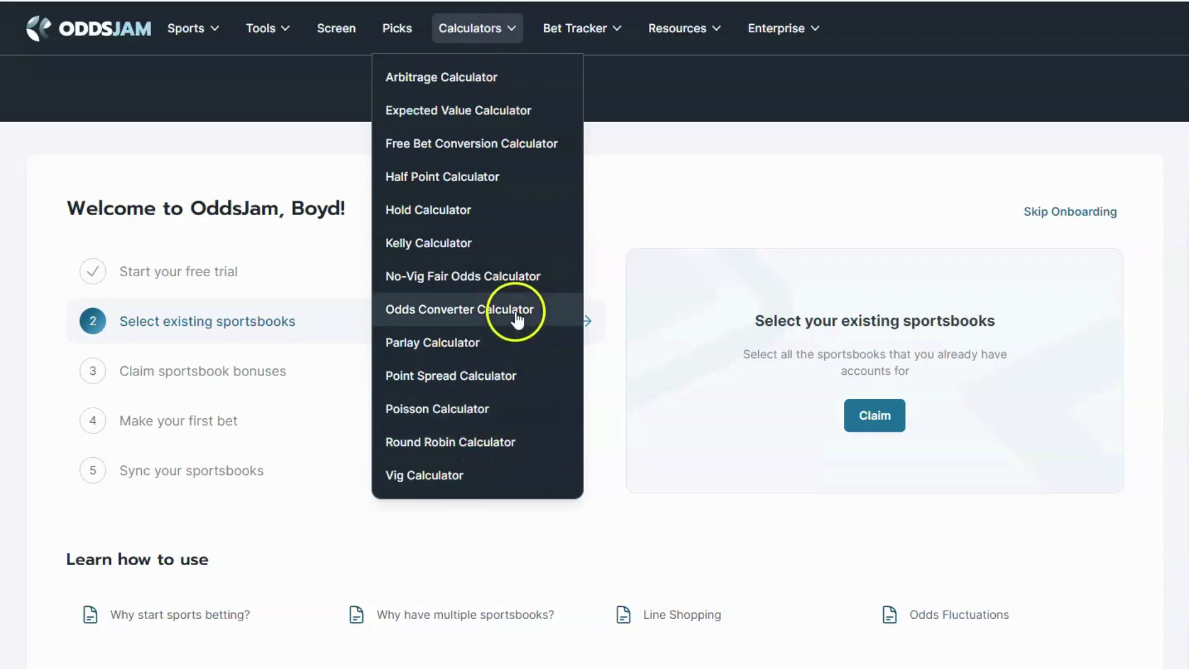
{"action": "left_click", "coordinate": [479, 176]}
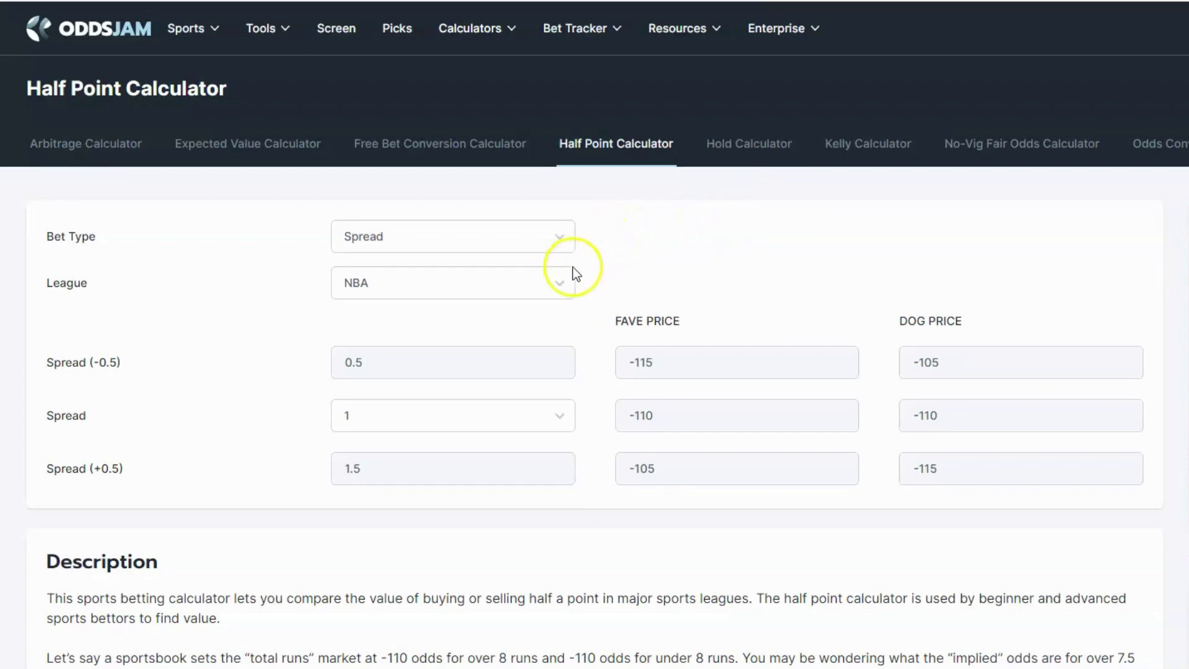
Set the Half Point Calculator's league to NFL and its spread to 3
{"action": "left_click", "coordinate": [561, 285]}
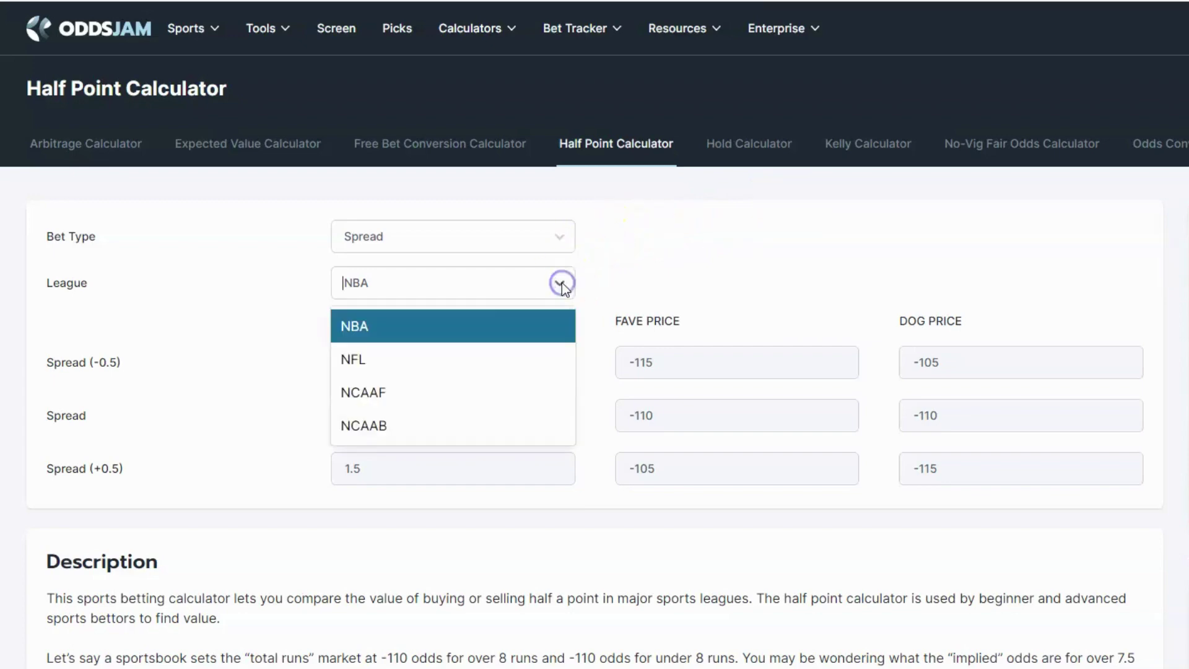
{"action": "left_click", "coordinate": [518, 354]}
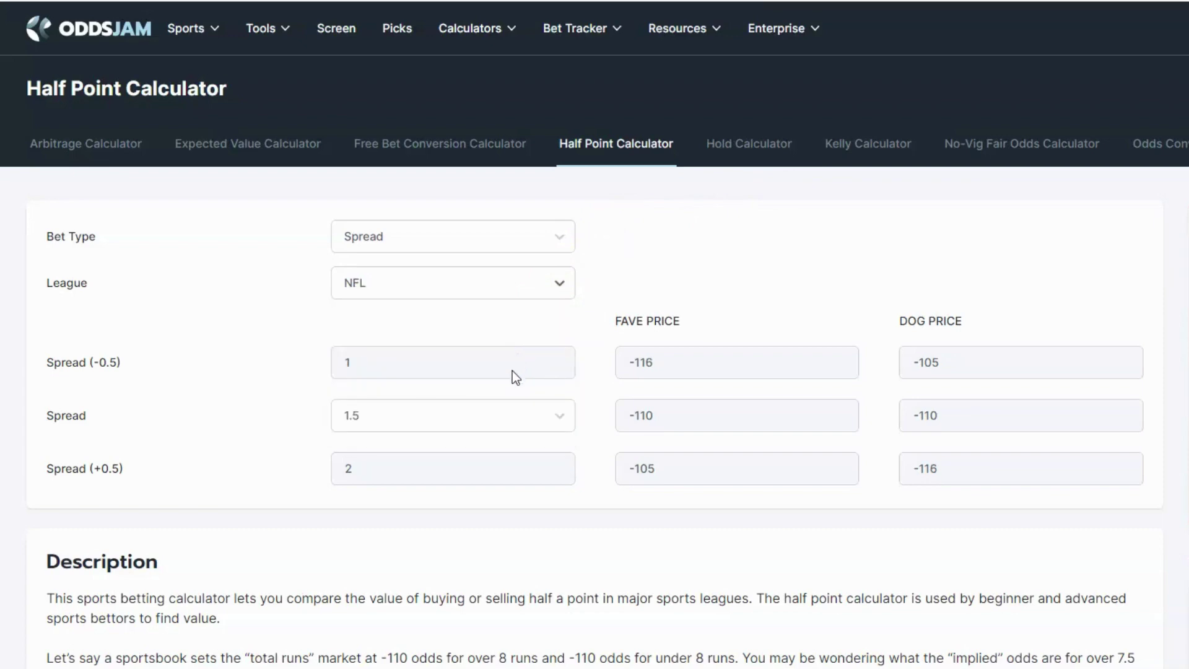
{"action": "left_click", "coordinate": [554, 421]}
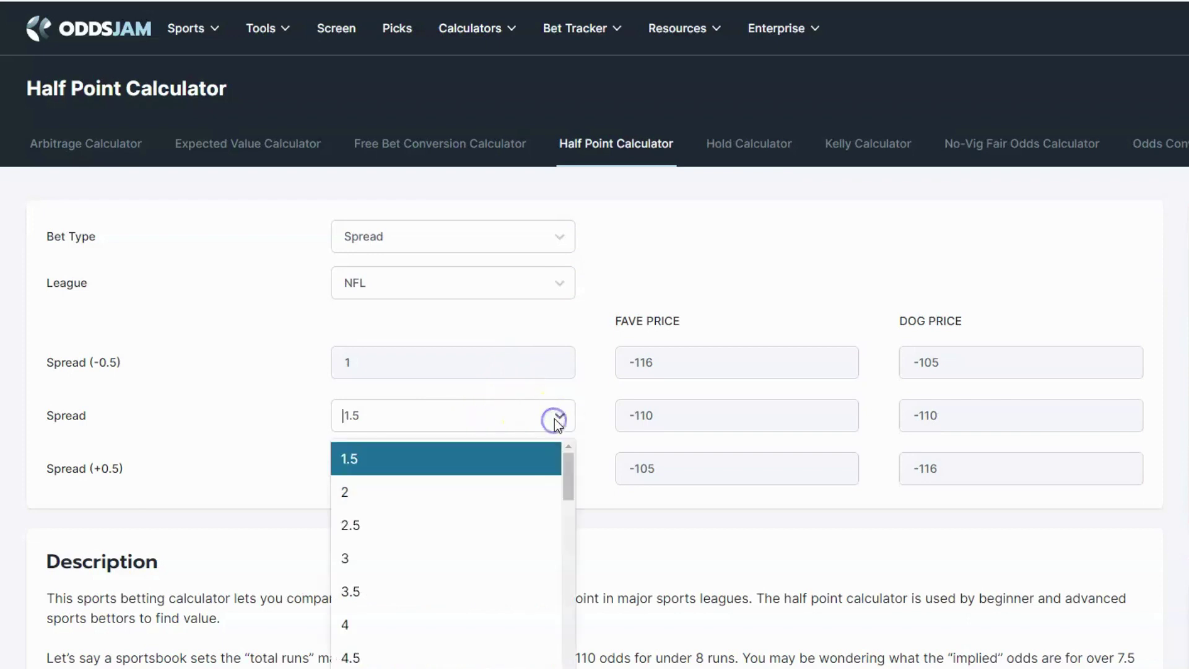
{"action": "left_click", "coordinate": [514, 559]}
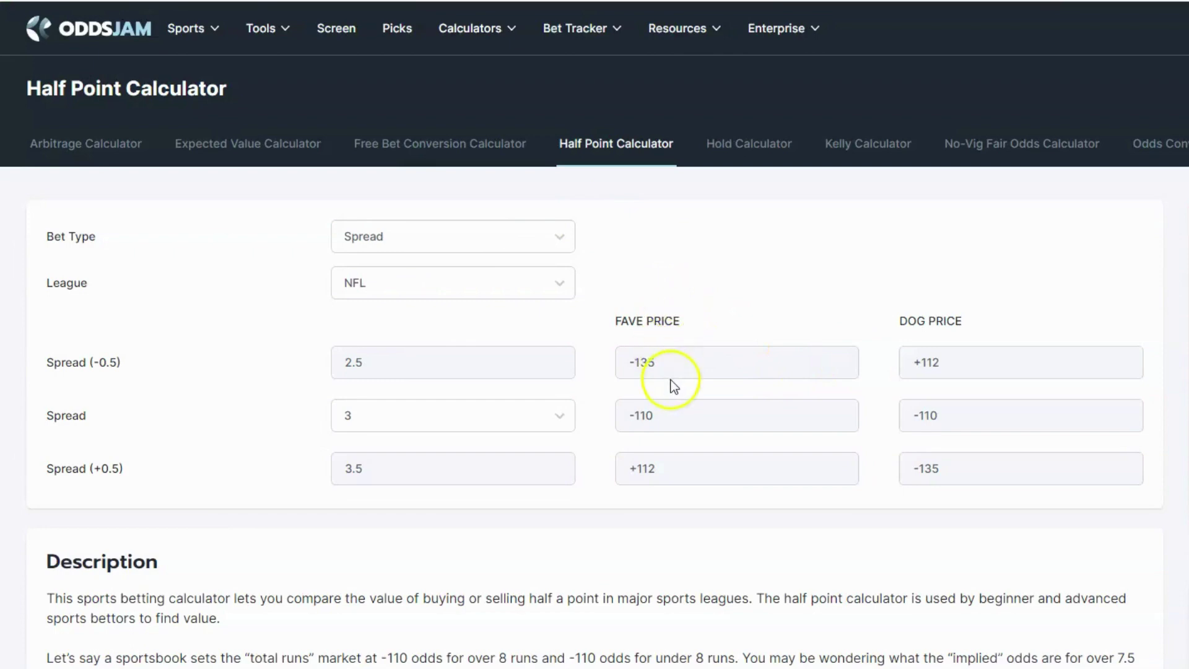
Compare the half-point prices at the same spread for the NBA and for NCAAF by switching the league
{"action": "left_click", "coordinate": [561, 289]}
{"action": "left_click", "coordinate": [528, 331]}
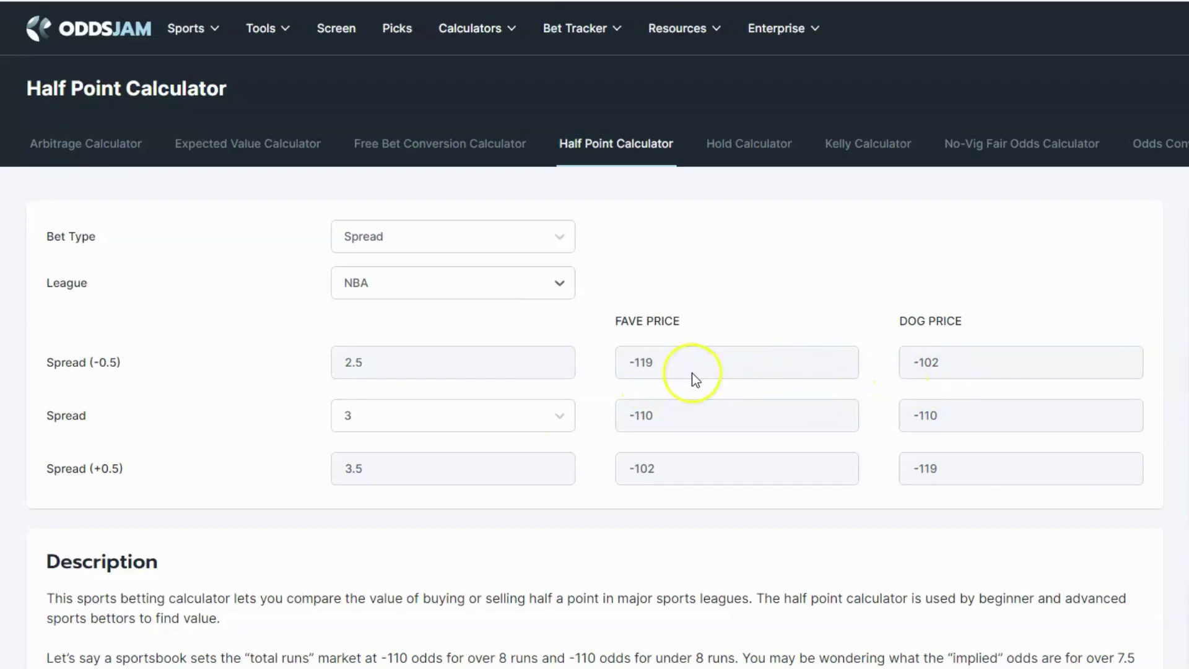
{"action": "left_click", "coordinate": [559, 288]}
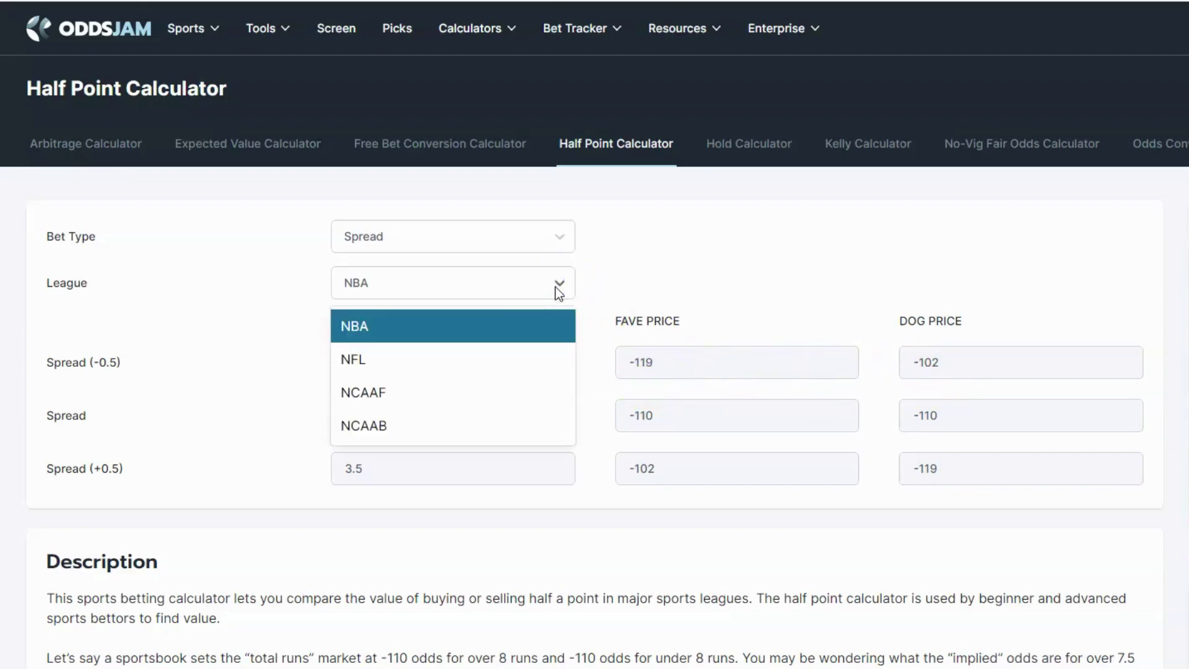
{"action": "left_click", "coordinate": [508, 400]}
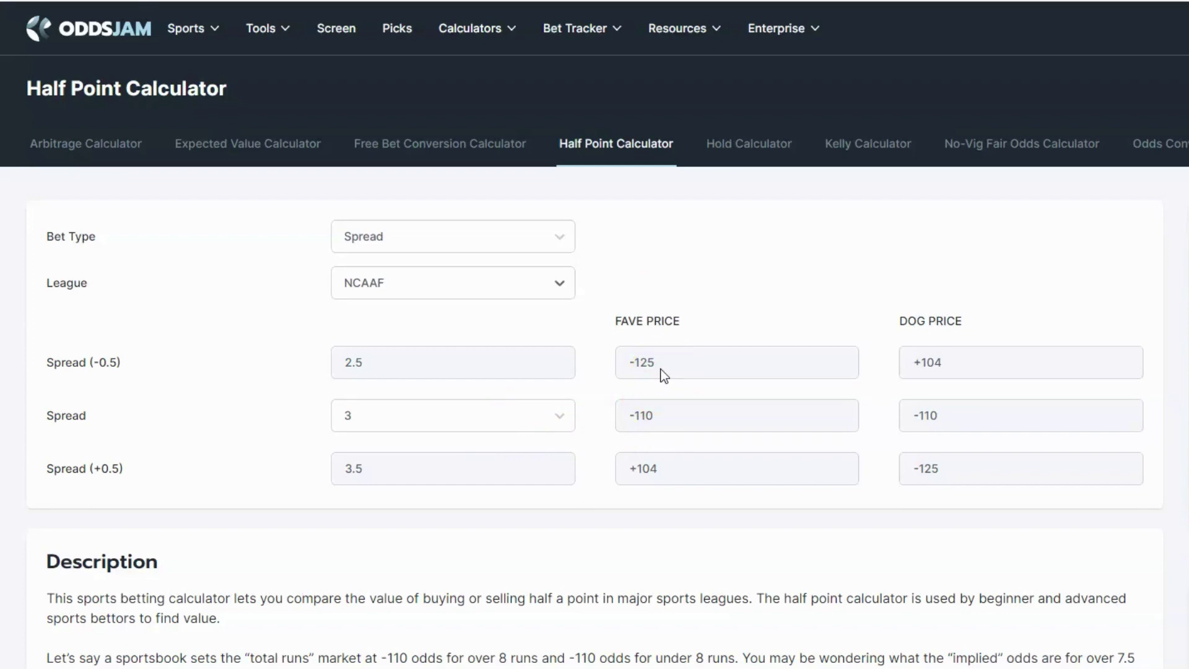
{"action": "left_click", "coordinate": [683, 279]}
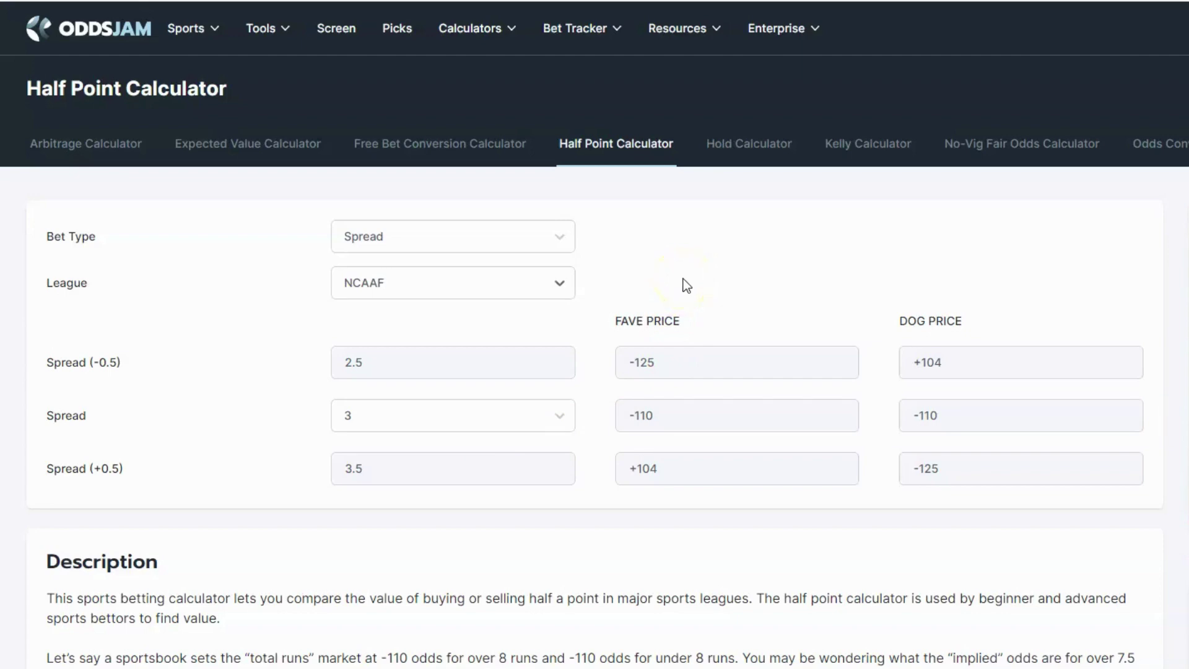
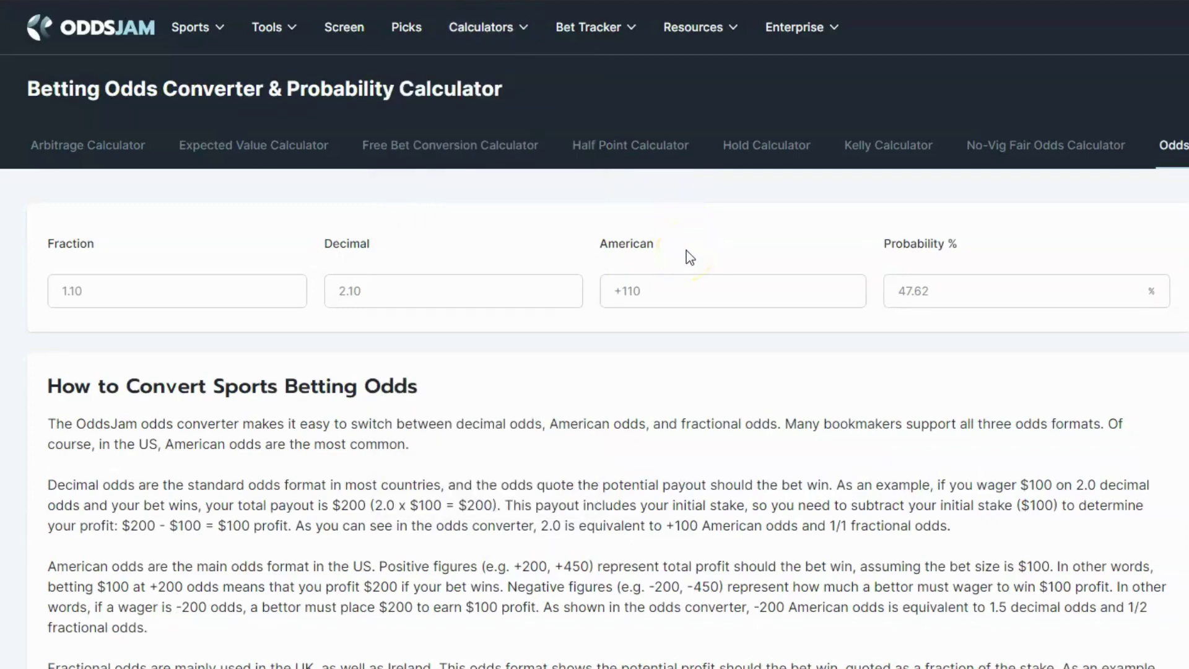
Enter American odds of -125 in the odds converter to get their implied probability
{"action": "left_click", "coordinate": [691, 292]}
{"action": "type", "text": "-125"}
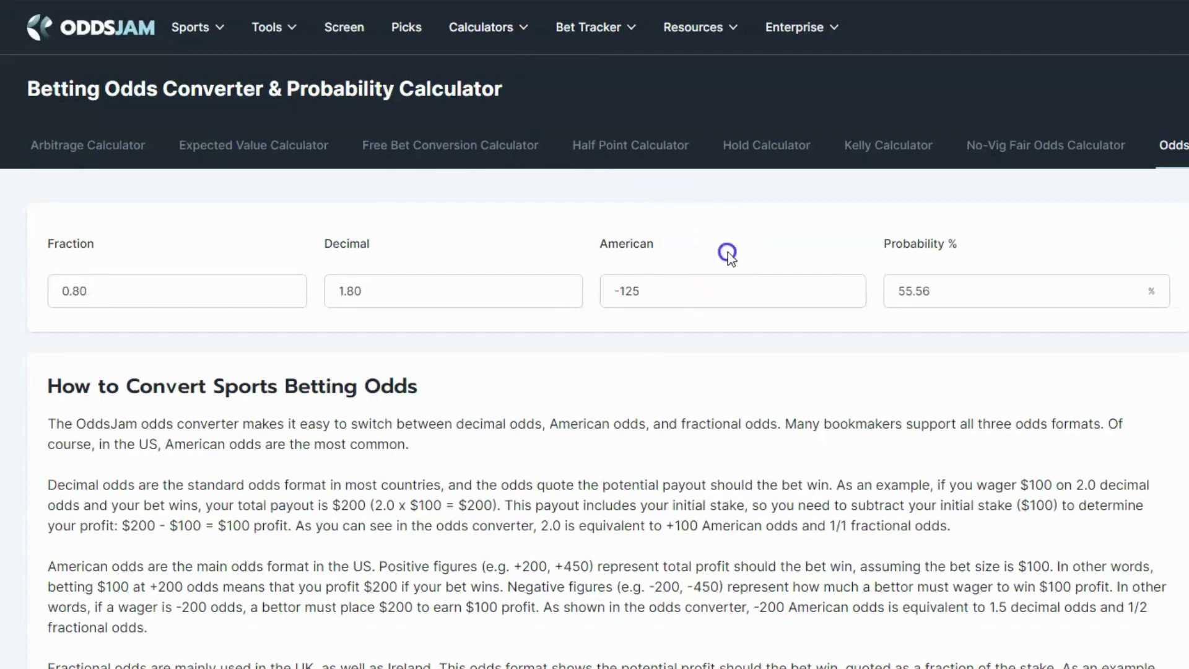
{"action": "left_click", "coordinate": [913, 306]}
Replace the American odds in the odds converter with +130
{"action": "left_click", "coordinate": [787, 292]}
{"action": "left_click", "coordinate": [764, 287]}
{"action": "key", "text": "ctrl+a"}
{"action": "type", "text": "+110"}
{"action": "key", "text": "ctrl+a"}
{"action": "type", "text": "+"}
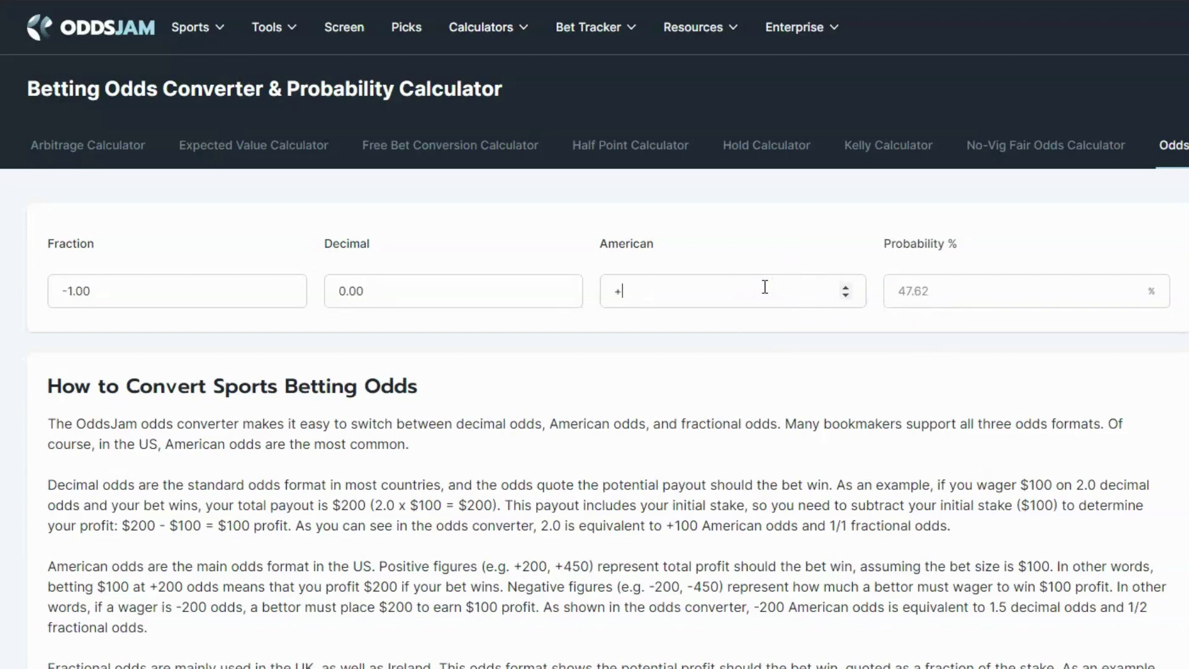
{"action": "type", "text": "130"}
{"action": "left_click", "coordinate": [767, 239]}
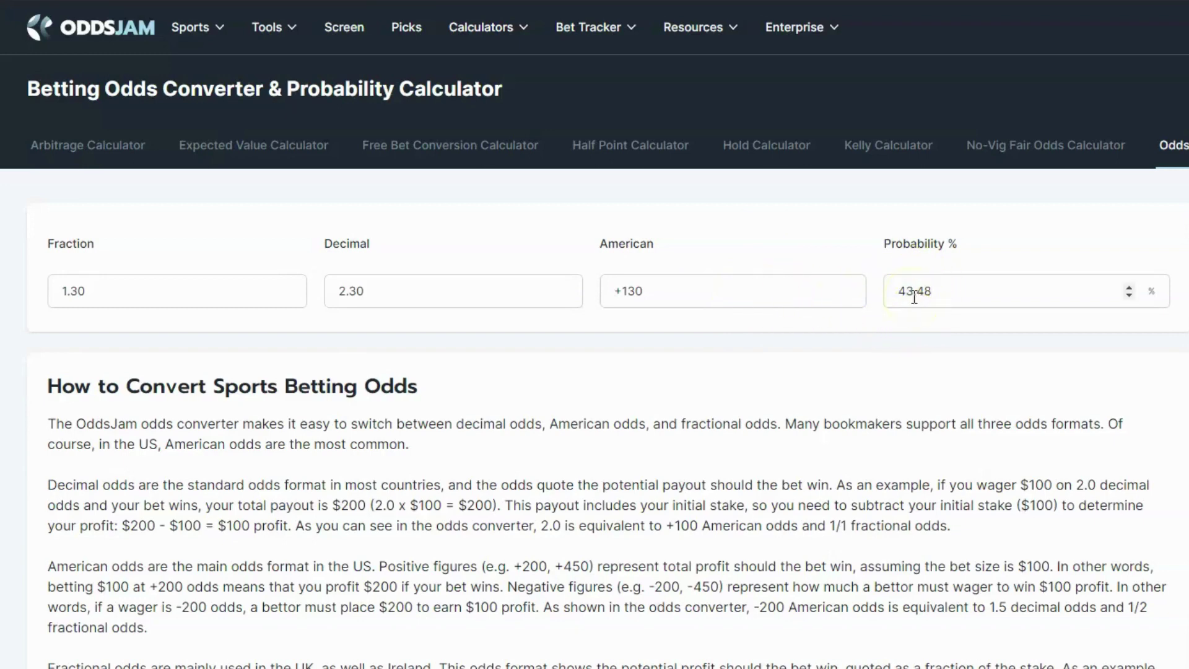
Clear the American odds and enter +150 to convert them to a probability
{"action": "left_click", "coordinate": [784, 287]}
{"action": "key", "text": "BackSpace"}
{"action": "key", "text": "BackSpace"}
{"action": "key", "text": "BackSpace"}
{"action": "key", "text": "BackSpace"}
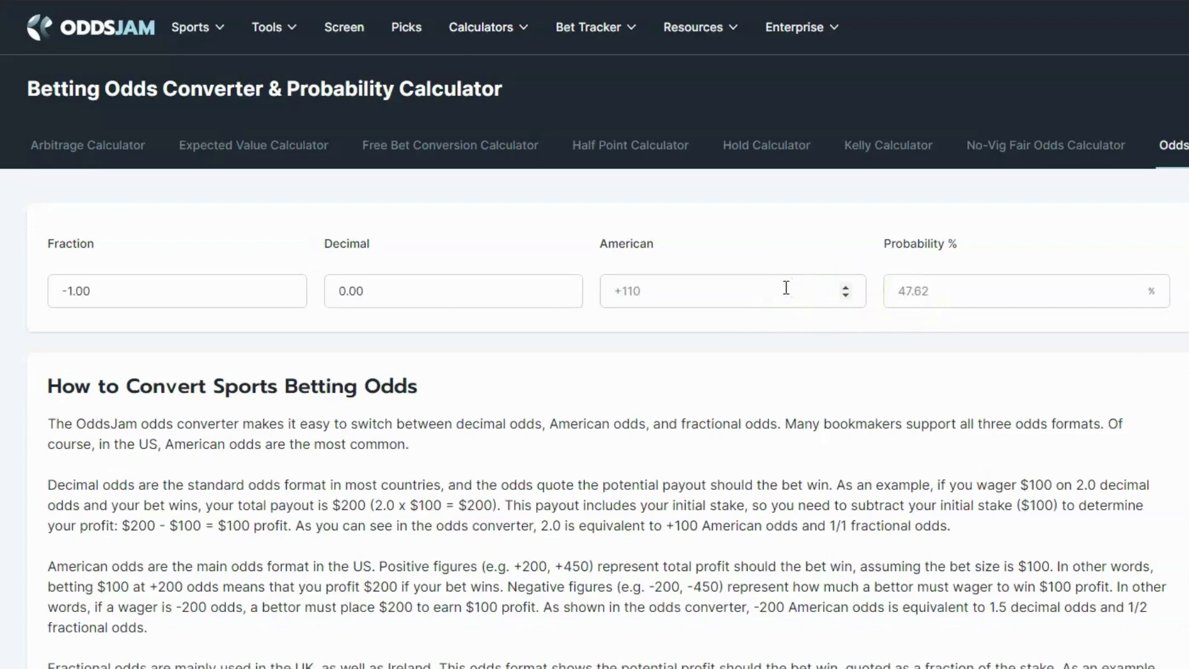
{"action": "type", "text": "+150"}
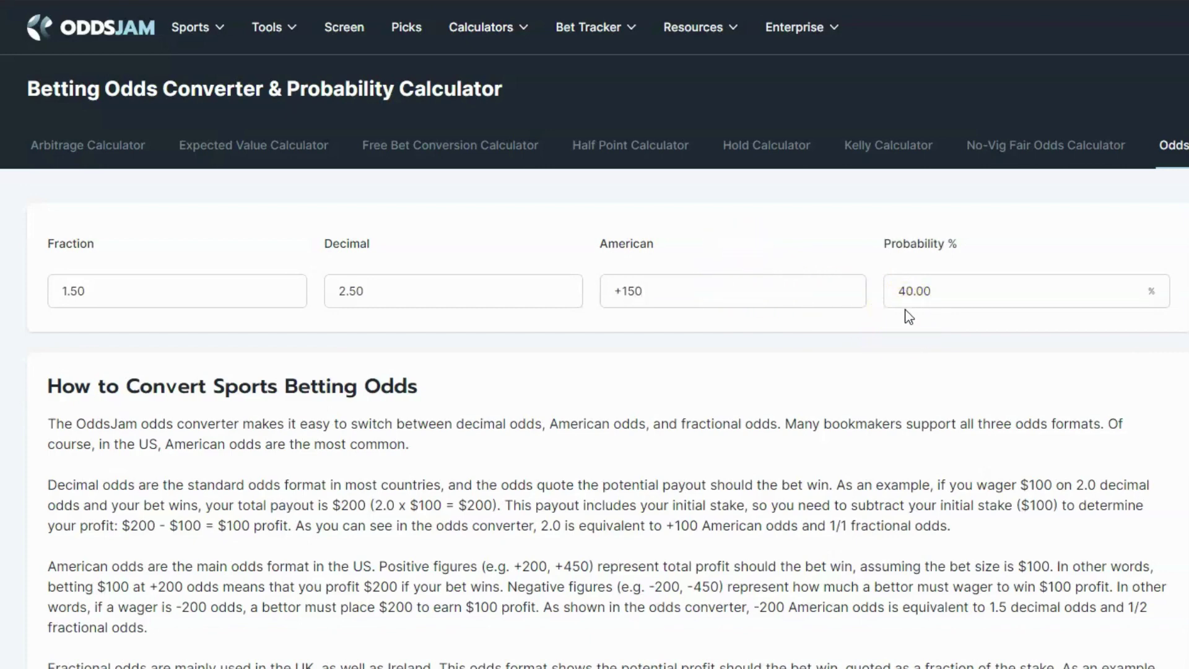
Change the American odds in the odds converter to -150
{"action": "left_click", "coordinate": [816, 288]}
{"action": "key", "text": "BackSpace"}
{"action": "key", "text": "BackSpace"}
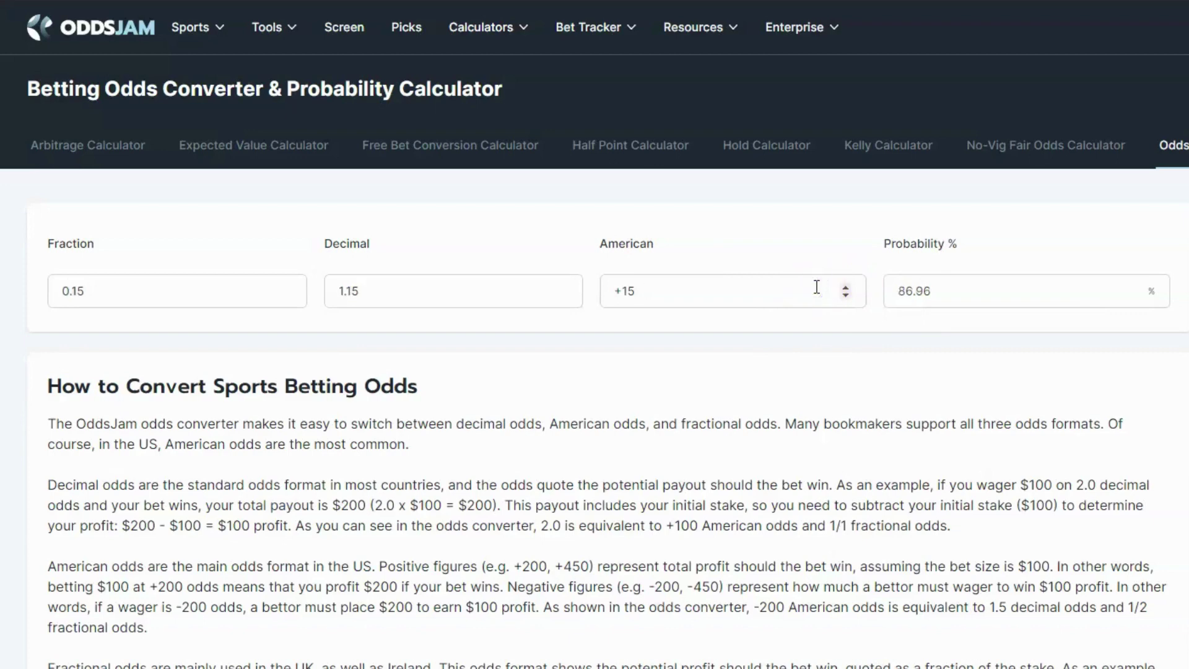
{"action": "type", "text": "10-150"}
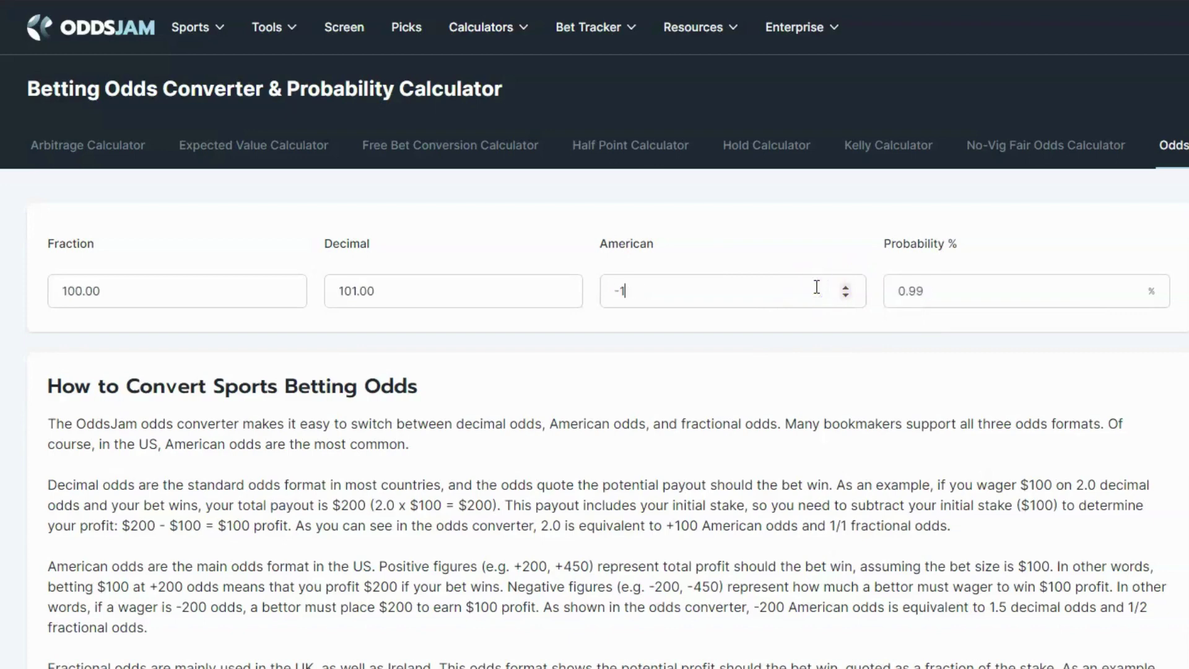
{"action": "left_click", "coordinate": [865, 317]}
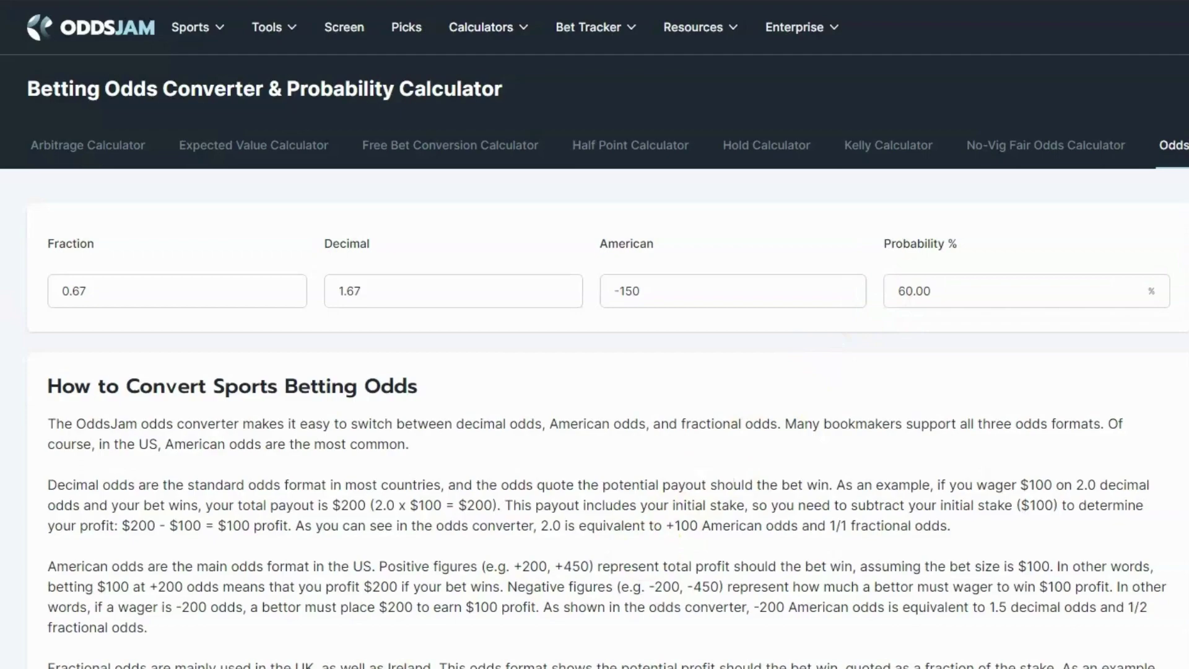
Open the Point Spread Calculator and set the spread to 3 for the NFL
{"action": "left_click", "coordinate": [523, 31]}
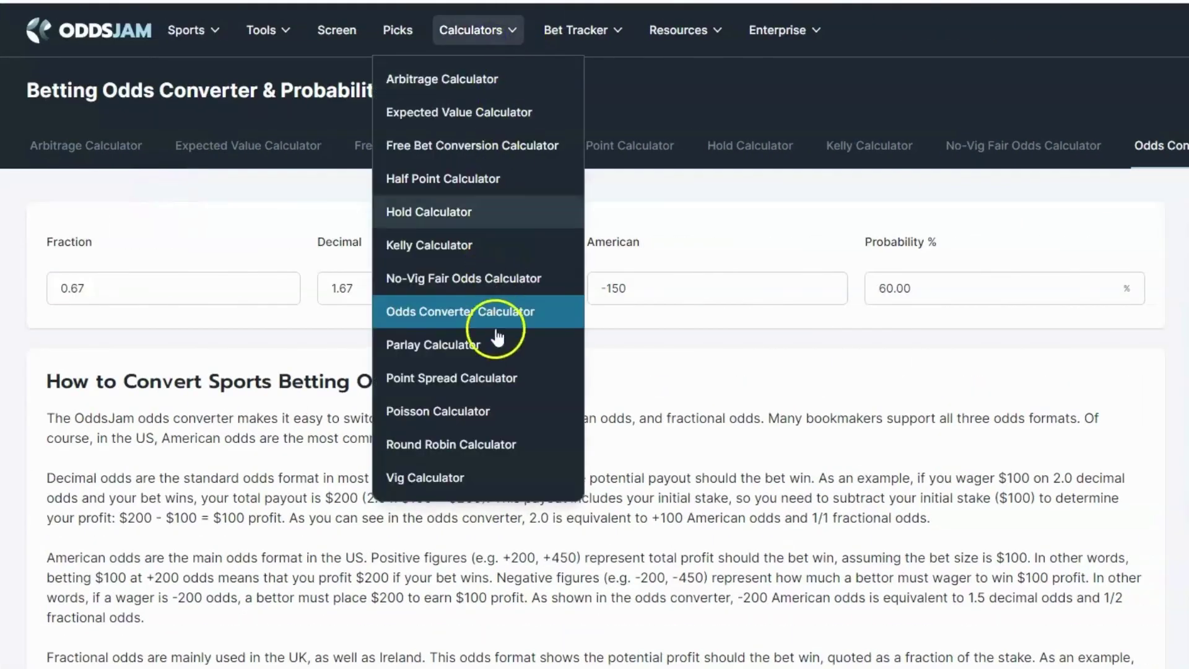
{"action": "left_click", "coordinate": [493, 378]}
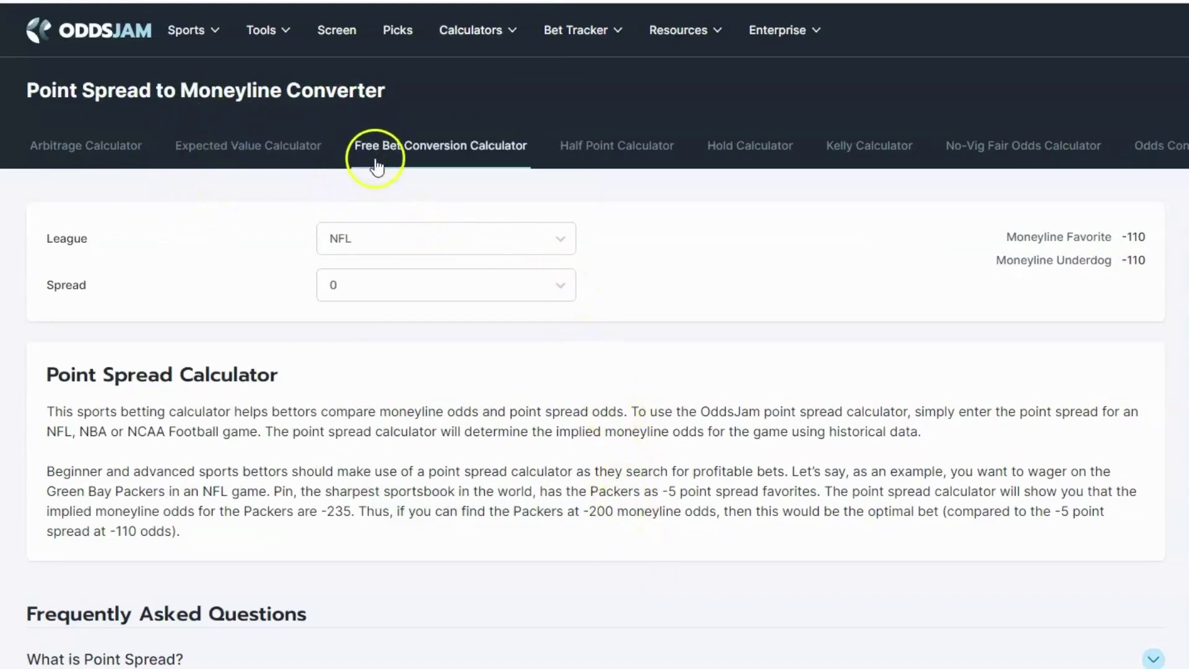
{"action": "left_click", "coordinate": [559, 293]}
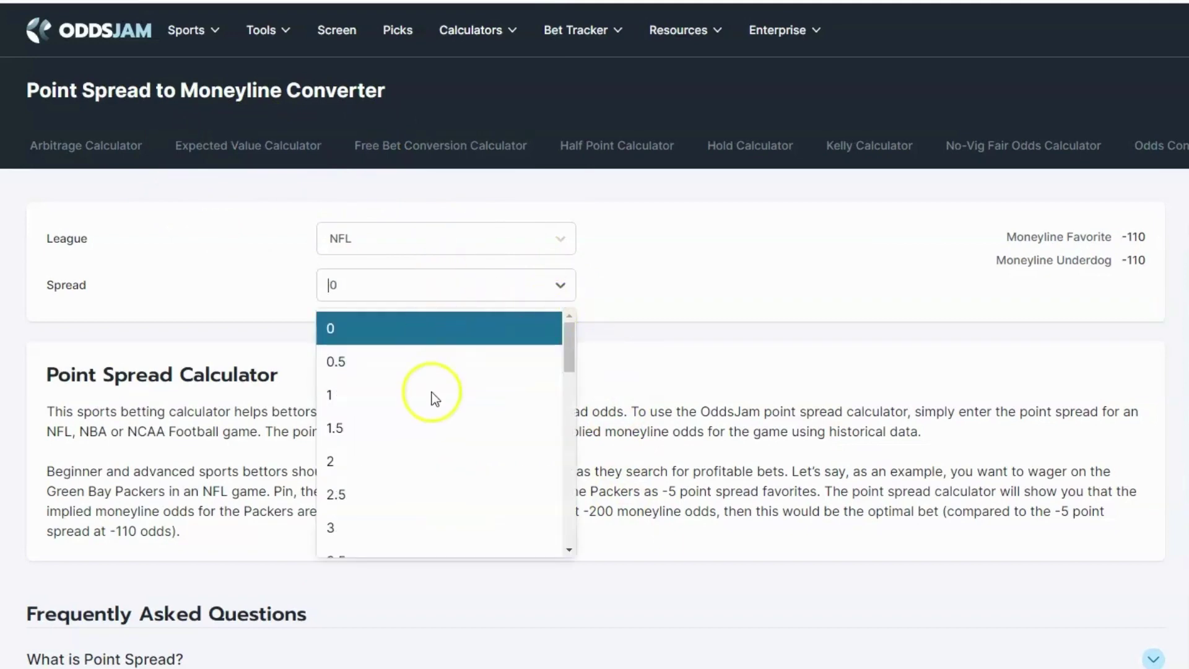
{"action": "scroll", "coordinate": [426, 433], "scroll_direction": "down", "scroll_amount": 2}
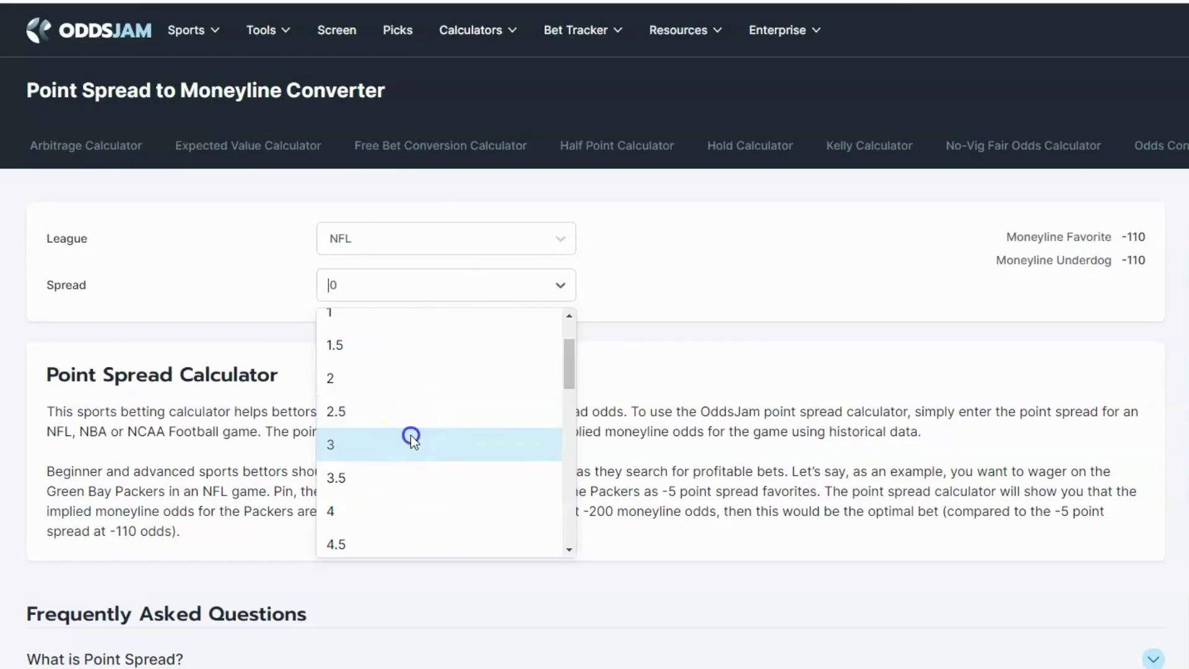
{"action": "left_click", "coordinate": [411, 441]}
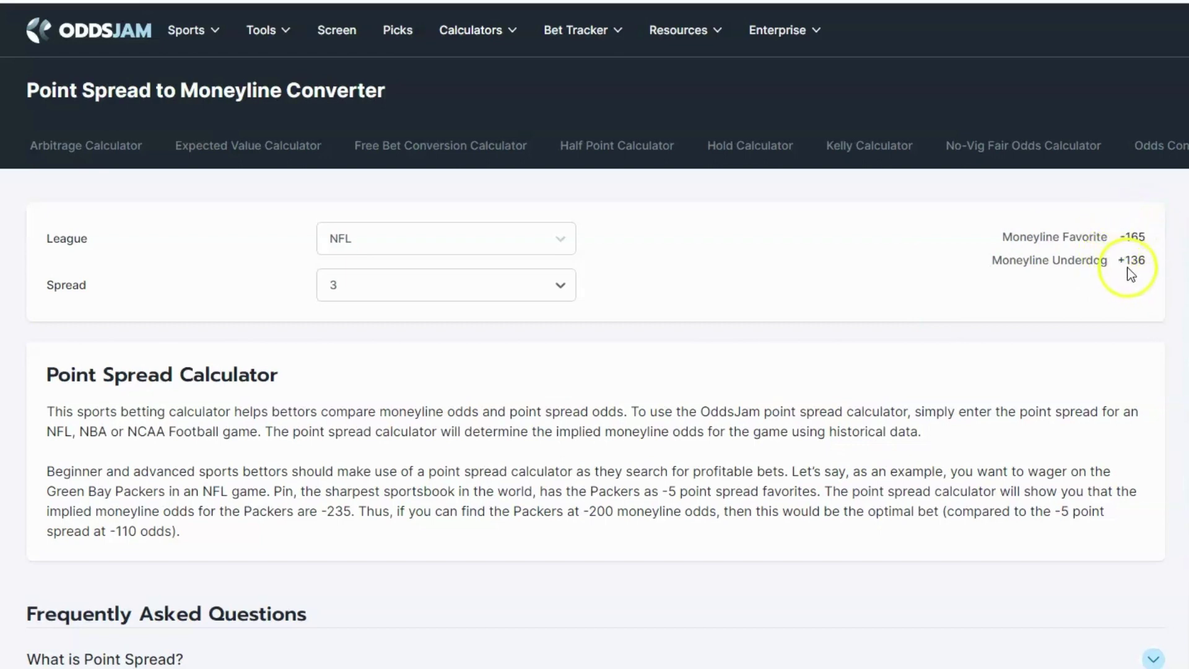
Set the NFL spread to 1.5 in the point spread to moneyline converter
{"action": "left_click", "coordinate": [562, 289]}
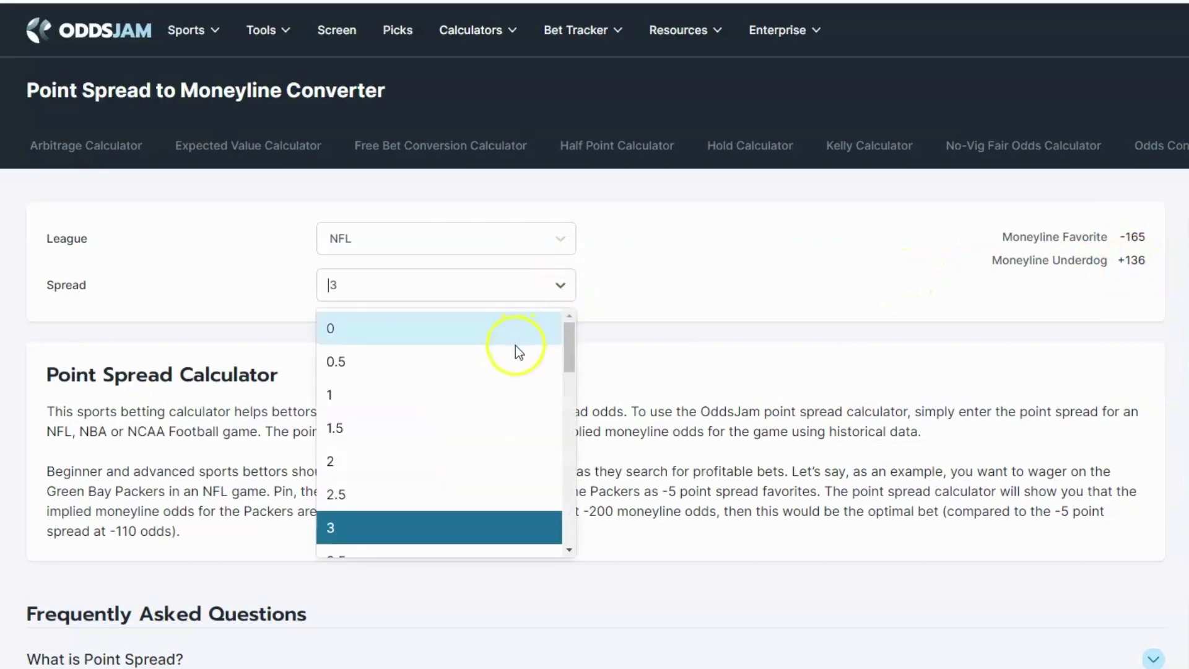
{"action": "scroll", "coordinate": [516, 346], "scroll_direction": "down", "scroll_amount": 3}
{"action": "scroll", "coordinate": [456, 461], "scroll_direction": "down", "scroll_amount": 2}
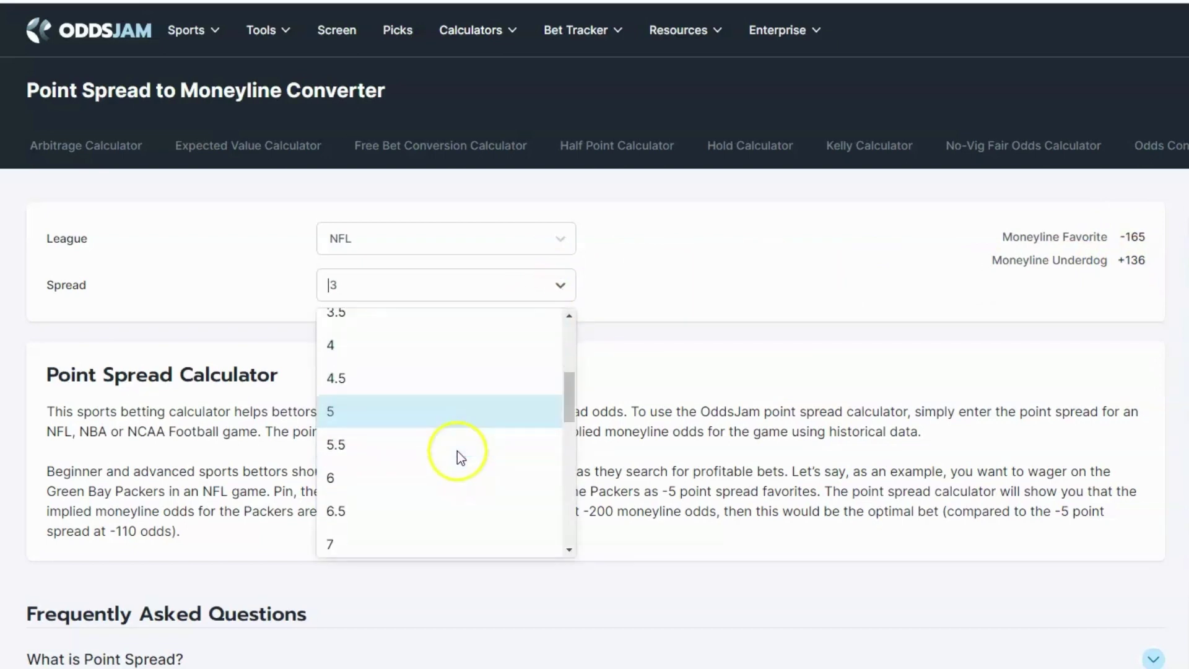
{"action": "scroll", "coordinate": [457, 400], "scroll_direction": "up", "scroll_amount": 4}
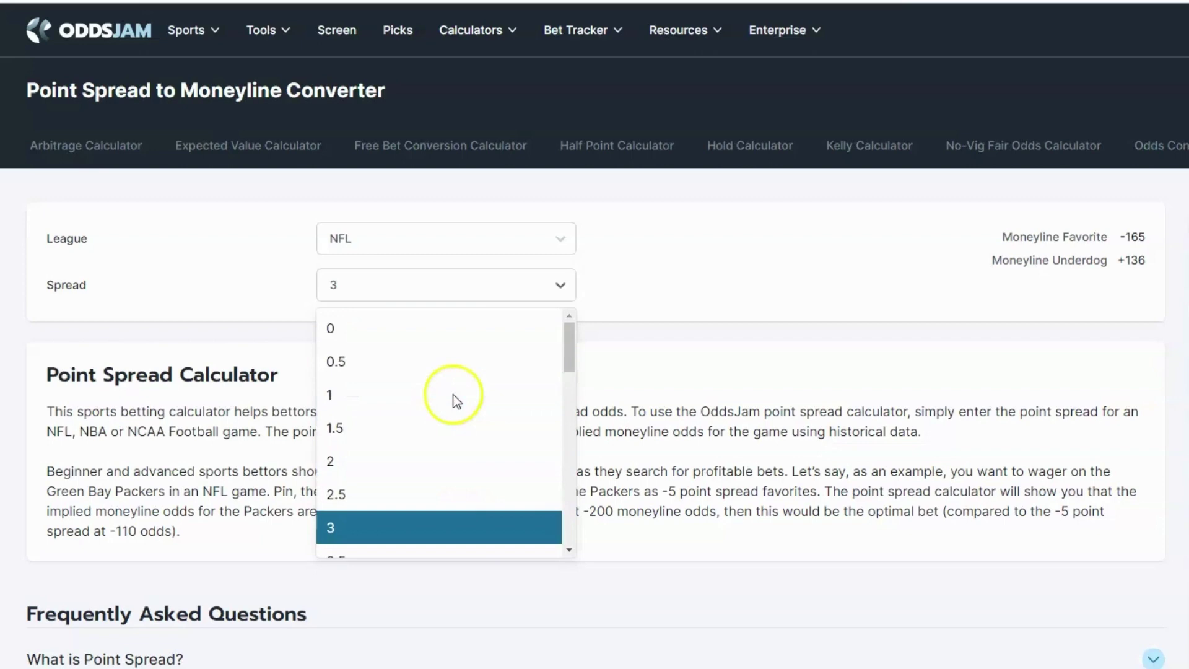
{"action": "left_click", "coordinate": [434, 424]}
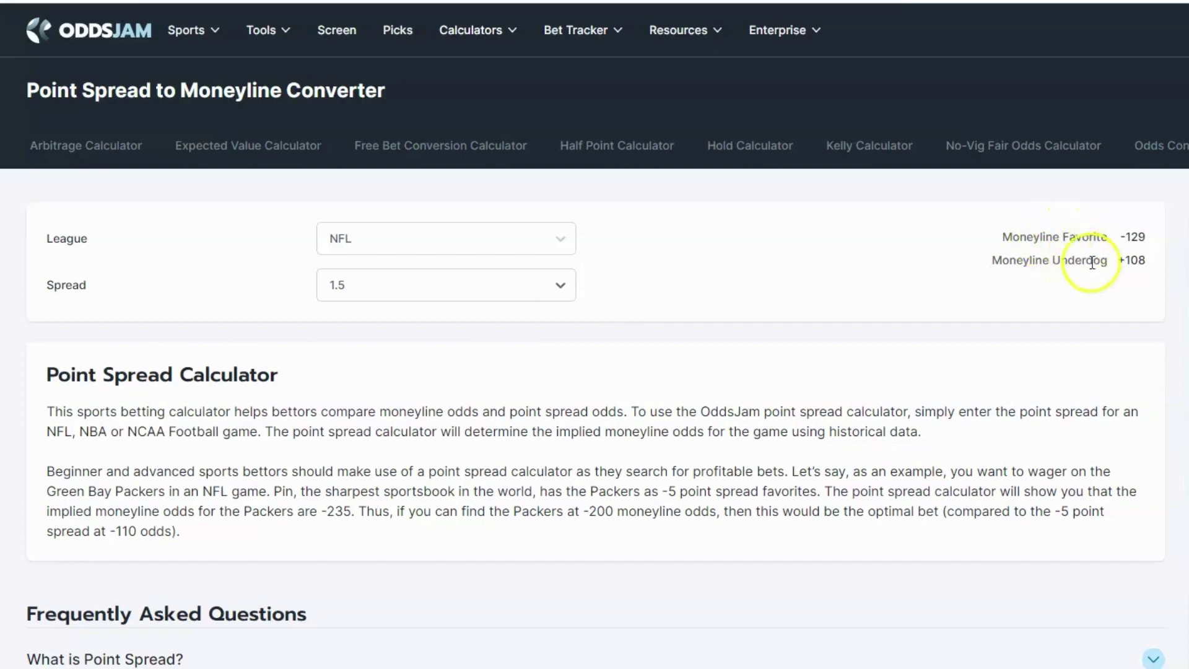
Switch the converter's league to NBA and set the spread to 3
{"action": "left_click", "coordinate": [570, 239]}
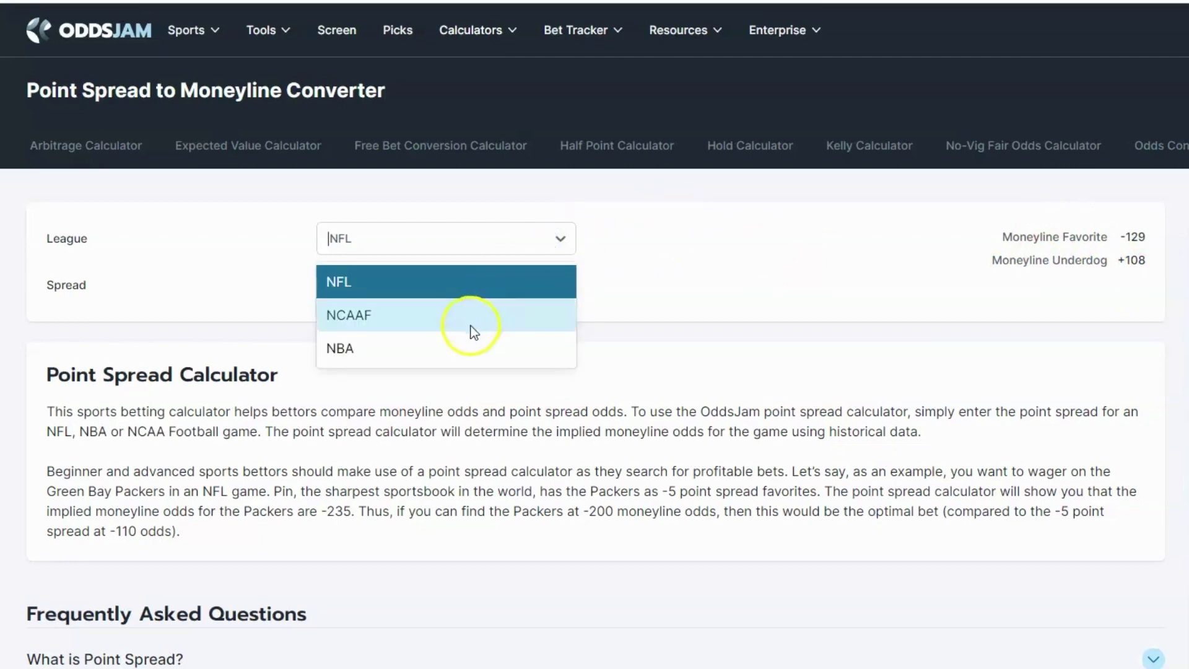
{"action": "left_click", "coordinate": [466, 342]}
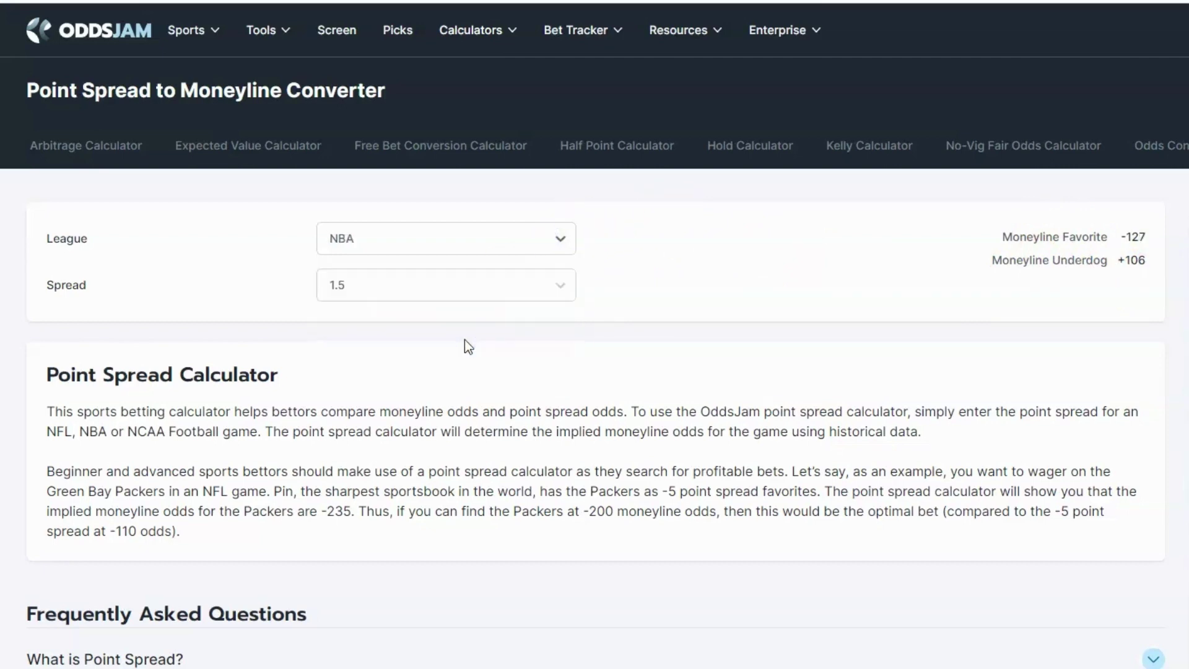
{"action": "left_click", "coordinate": [561, 288]}
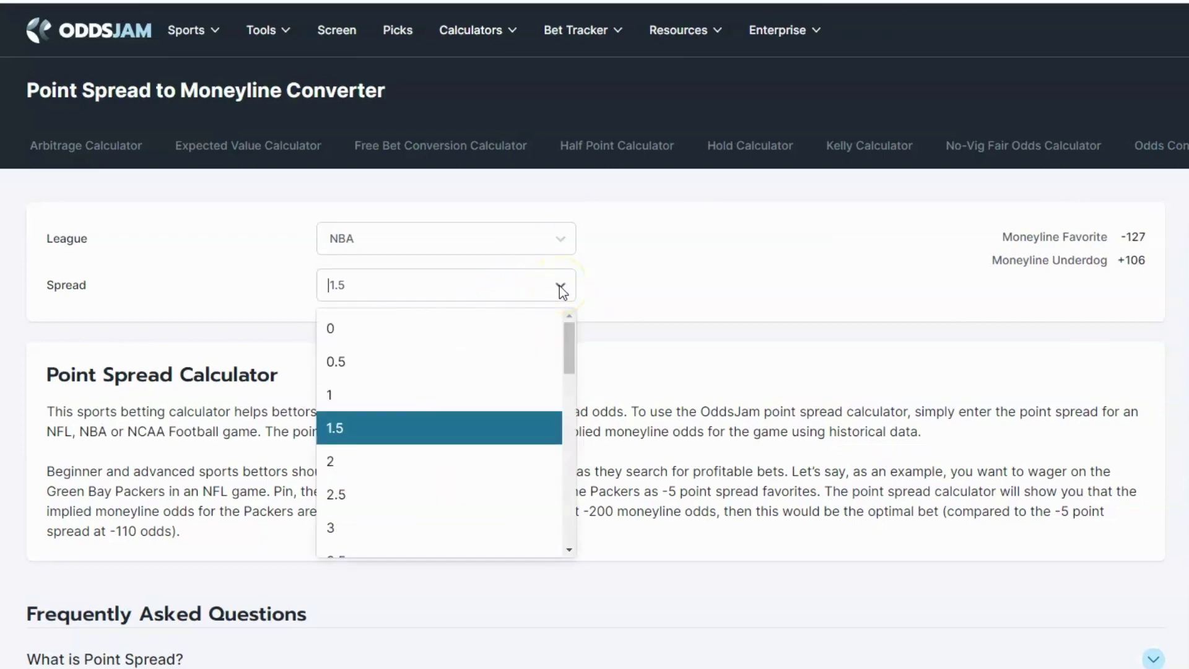
{"action": "left_click_drag", "start_coordinate": [570, 347], "coordinate": [571, 354]}
{"action": "scroll", "coordinate": [570, 349], "scroll_direction": "down", "scroll_amount": 1}
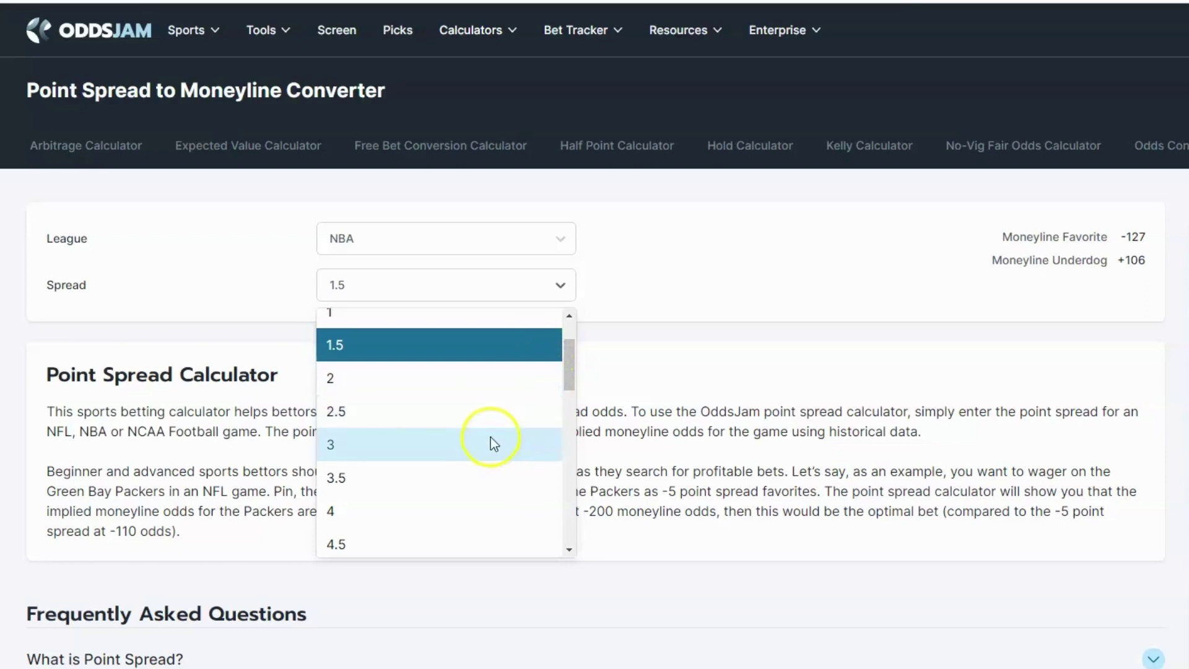
{"action": "left_click", "coordinate": [491, 436]}
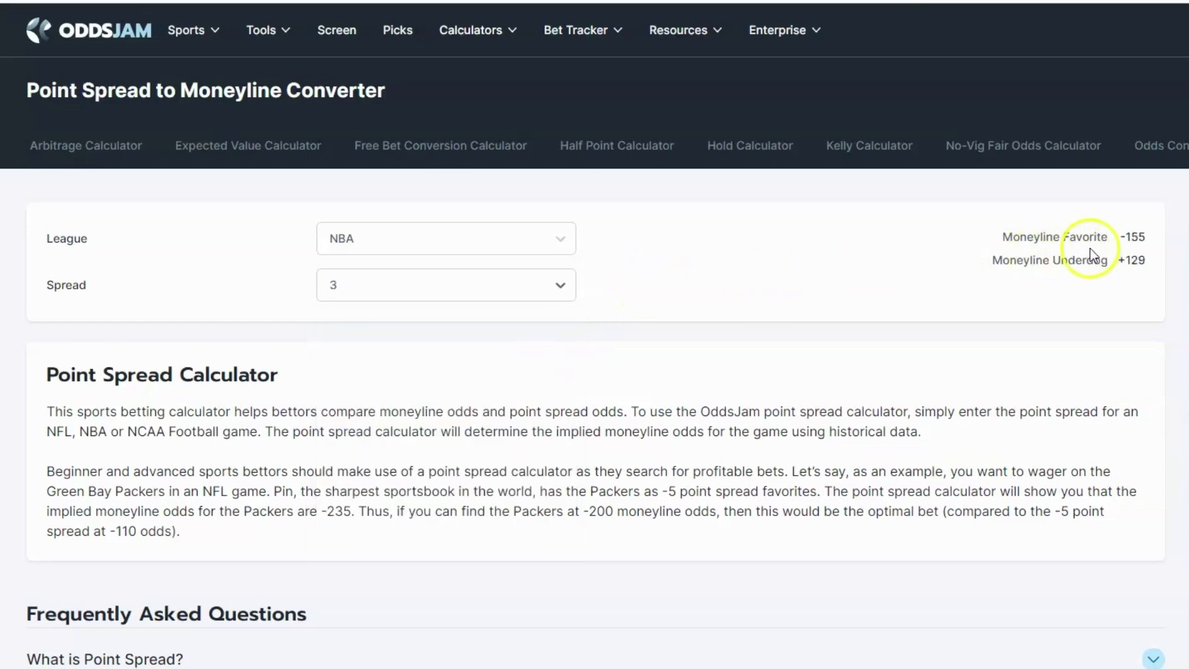
{"action": "left_click", "coordinate": [990, 240]}
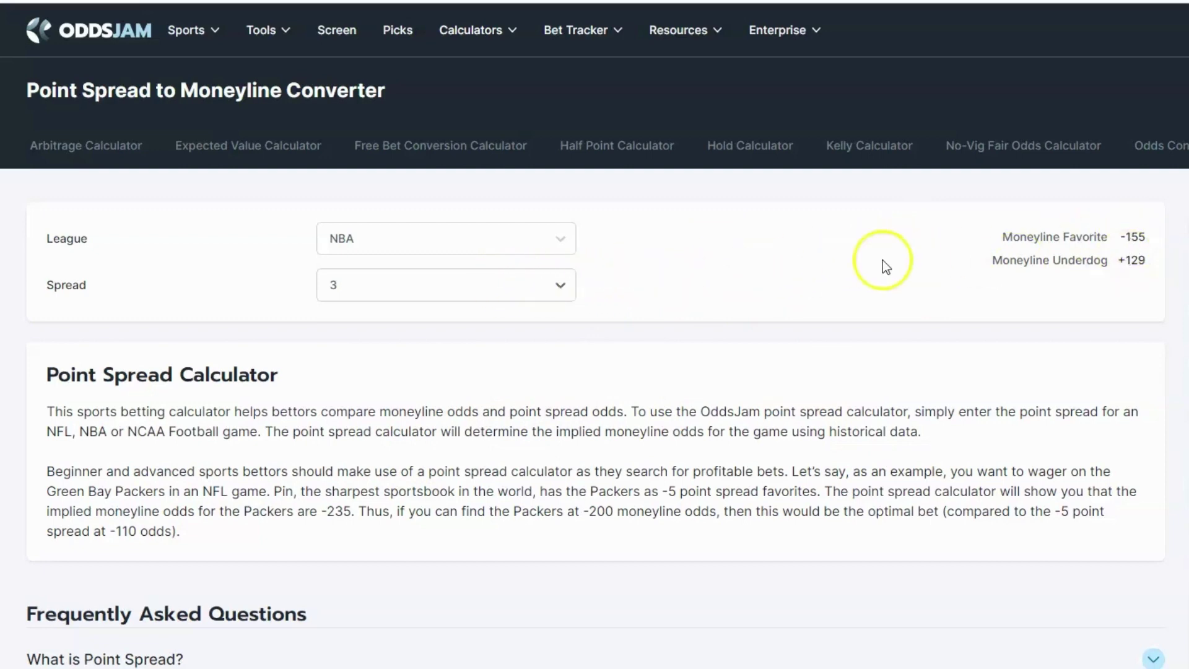
Set the NBA spread to 6 to get its equivalent moneyline odds
{"action": "left_click", "coordinate": [568, 282]}
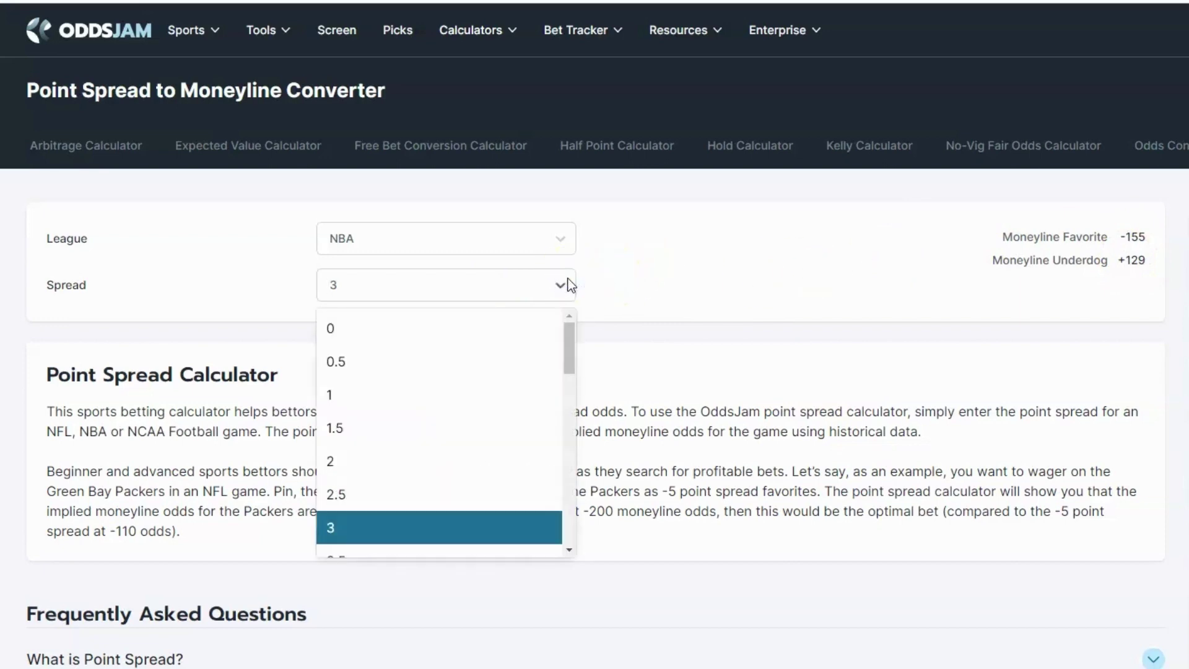
{"action": "scroll", "coordinate": [530, 378], "scroll_direction": "down", "scroll_amount": 5}
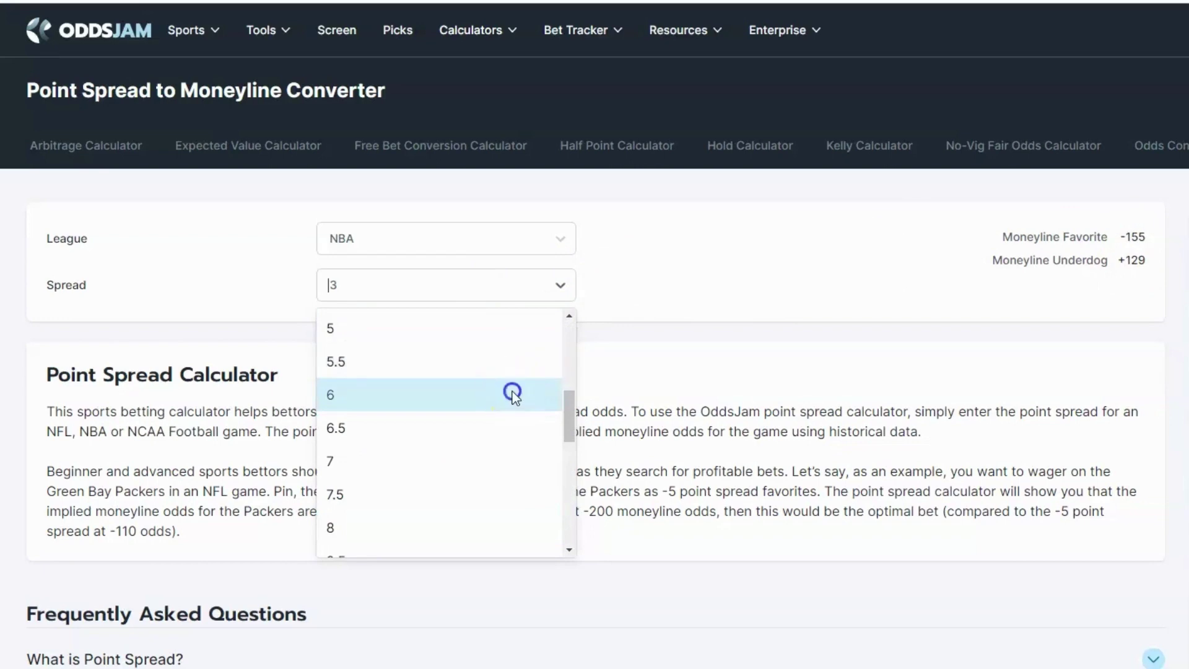
{"action": "left_click", "coordinate": [511, 394]}
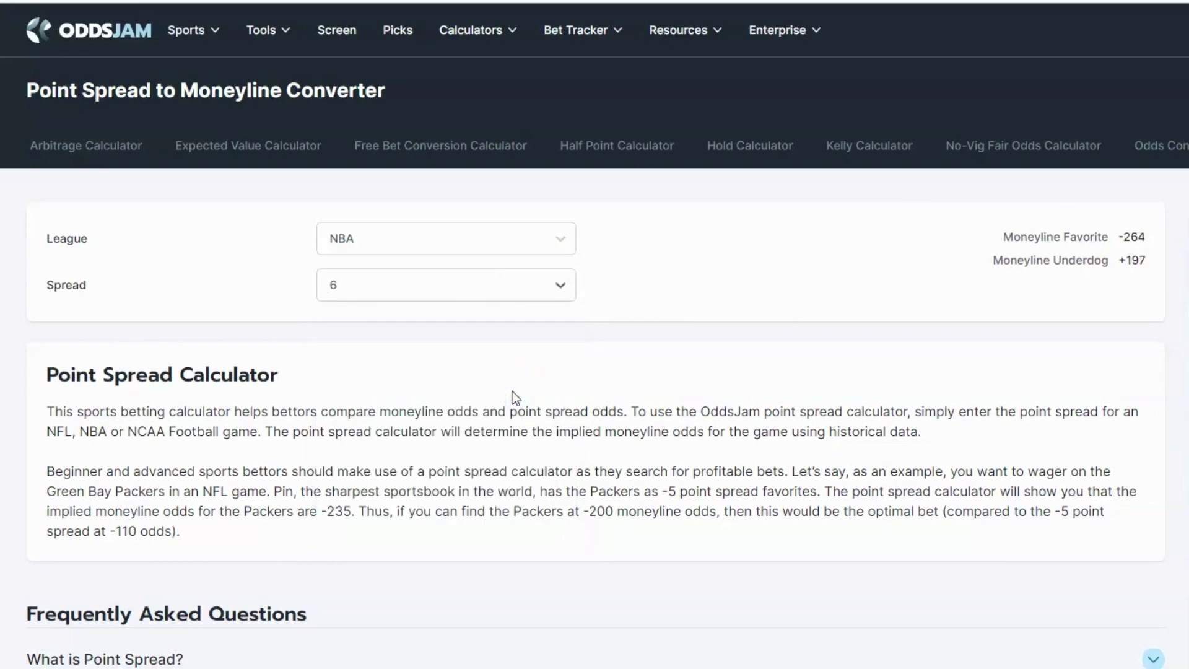
Show the list of OddsJam betting tools
{"action": "left_click", "coordinate": [287, 39]}
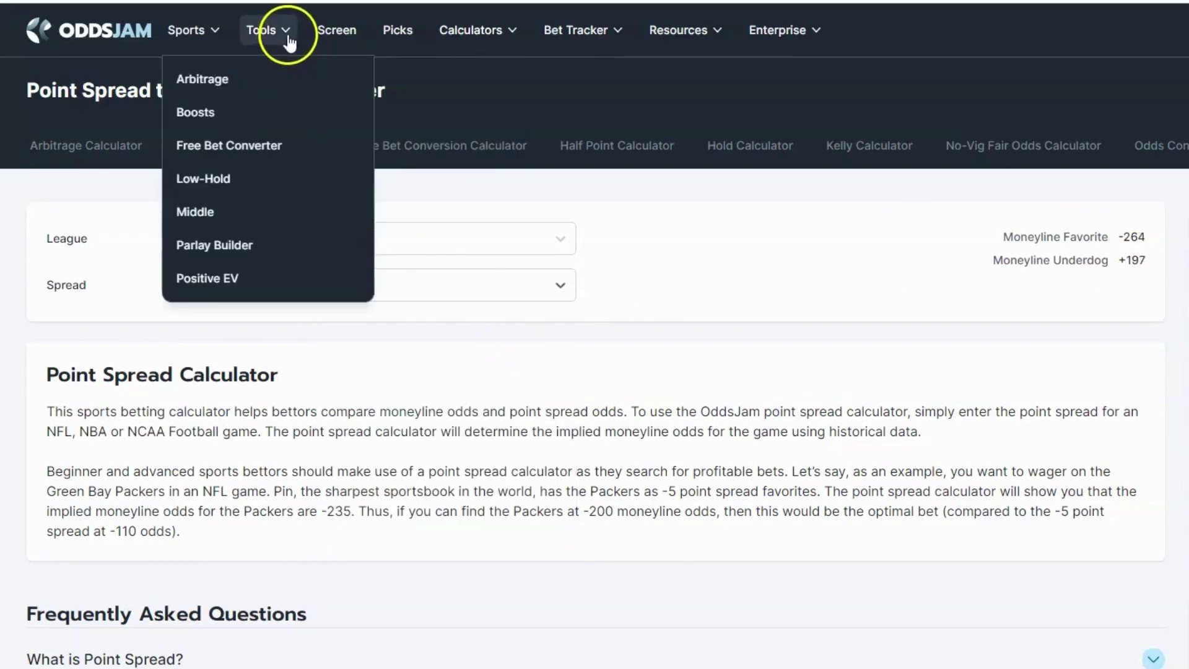